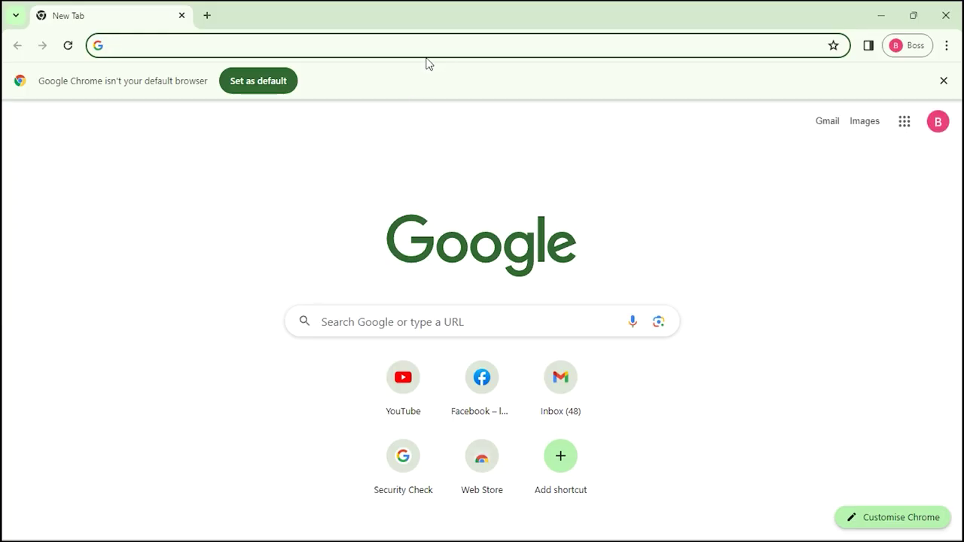
Click into the address bar of Chrome's New Tab page
{"action": "left_click", "coordinate": [440, 46]}
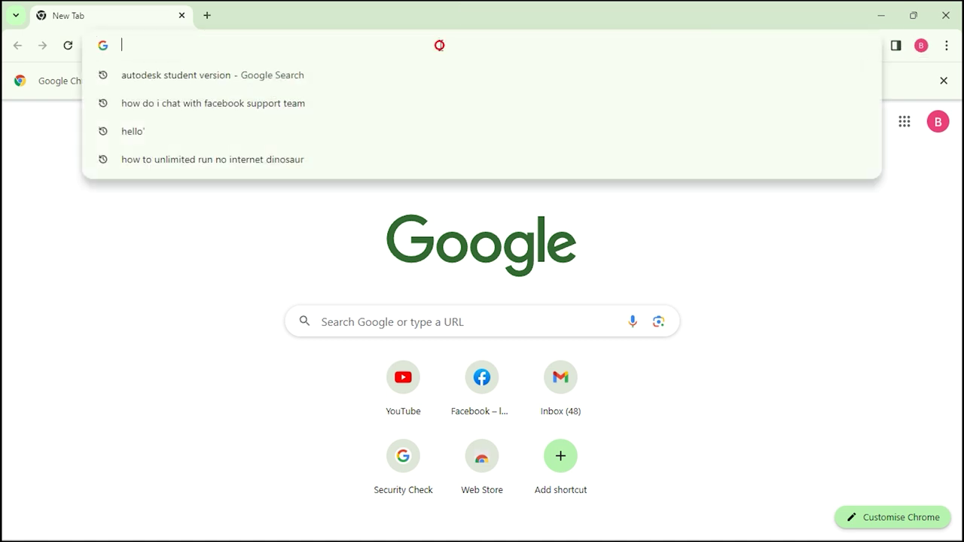
Load autodesk.com and go to the Autodesk sign-in
{"action": "type", "text": "auto"}
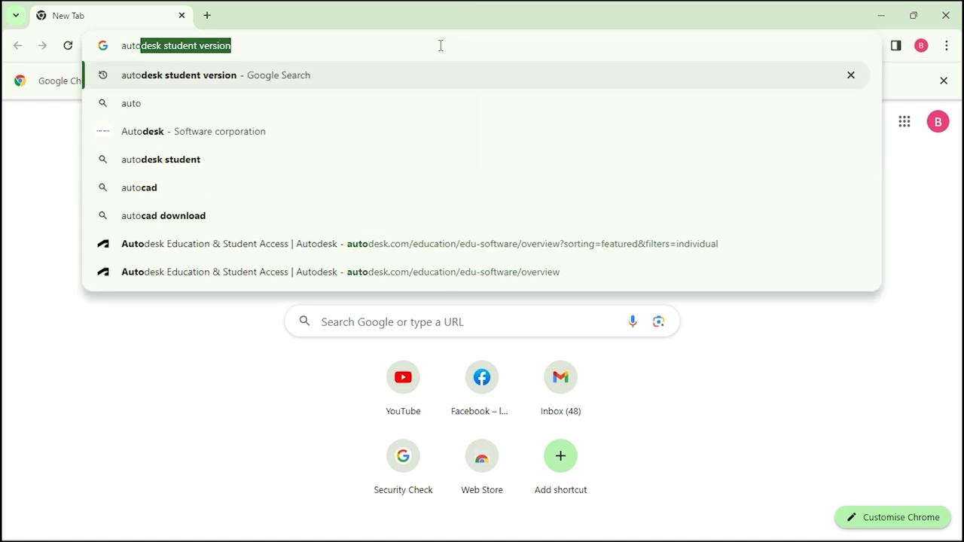
{"action": "type", "text": "desk"}
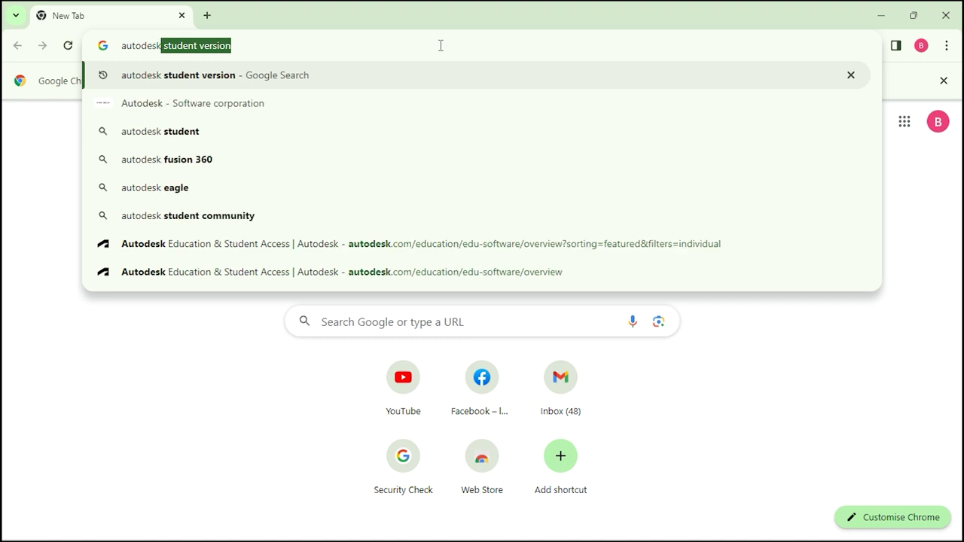
{"action": "type", "text": ".co"}
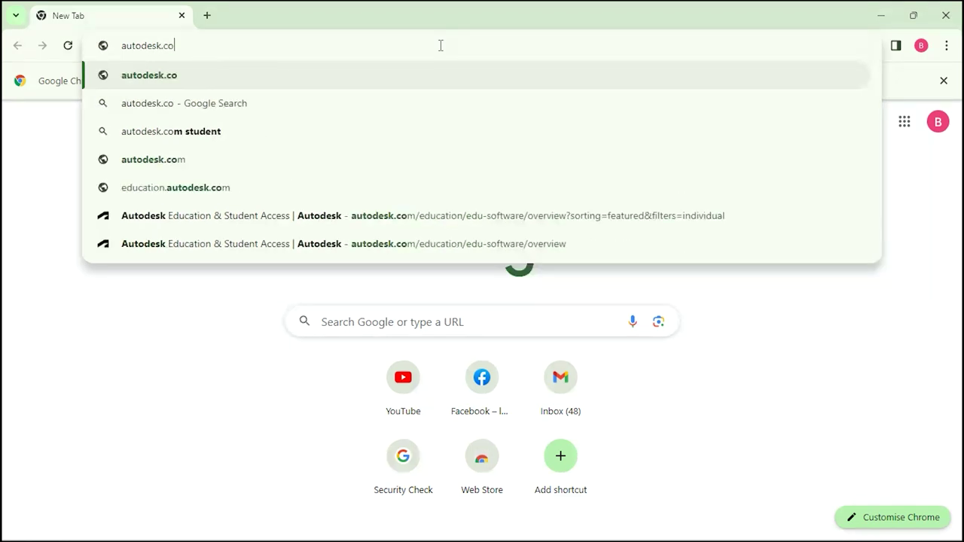
{"action": "type", "text": "m"}
{"action": "key", "text": "Return"}
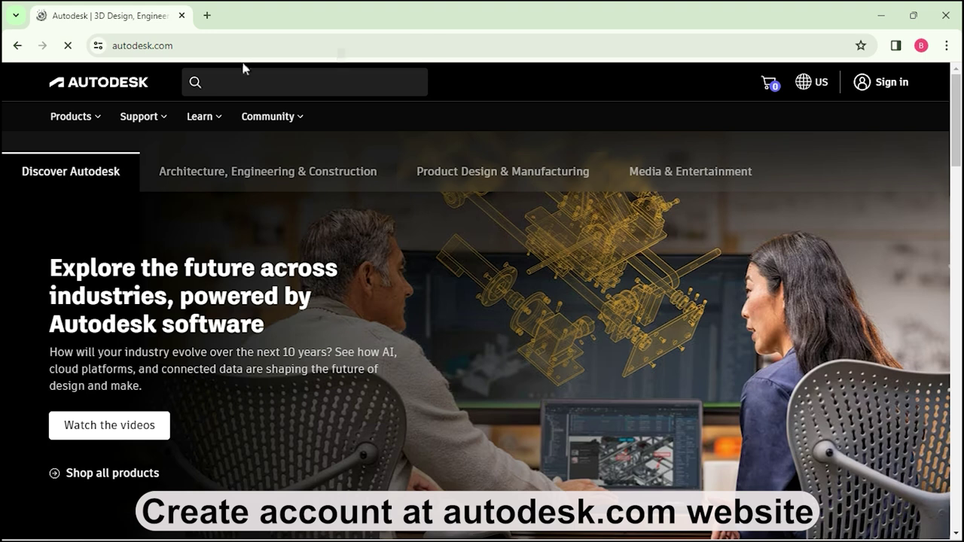
{"action": "left_click", "coordinate": [873, 90]}
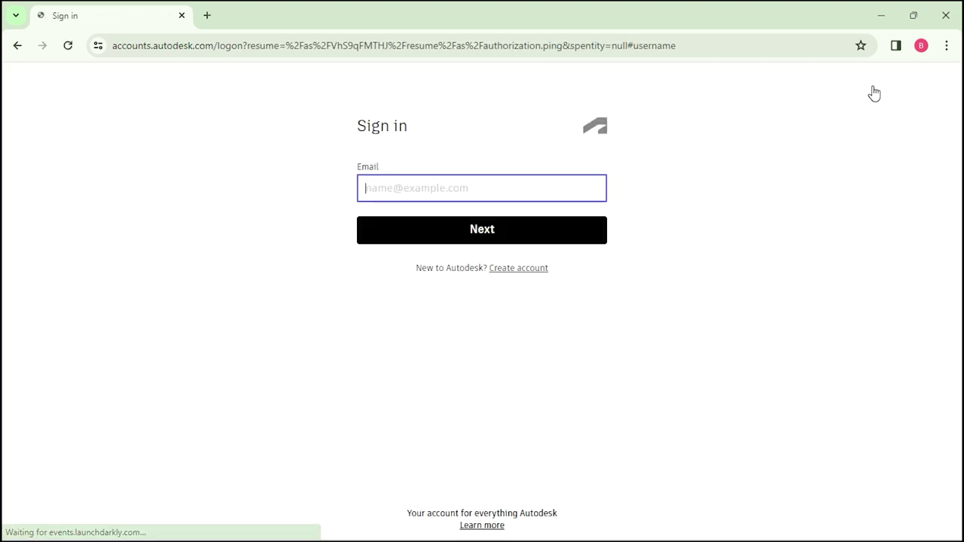
Start a new Autodesk account and enter the first name, last name and e-mail
{"action": "left_click", "coordinate": [539, 273]}
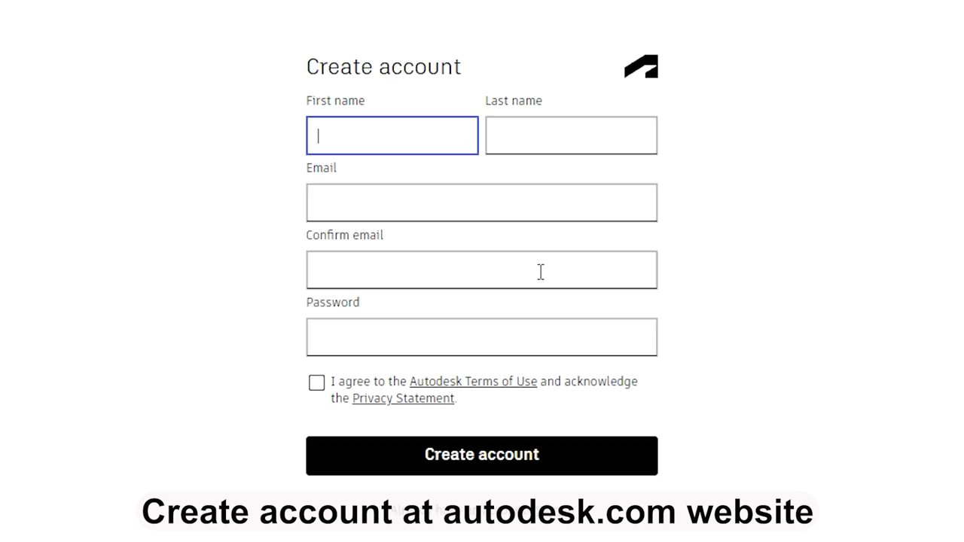
{"action": "type", "text": "druk"}
{"action": "left_click", "coordinate": [514, 125]}
{"action": "type", "text": "engi"}
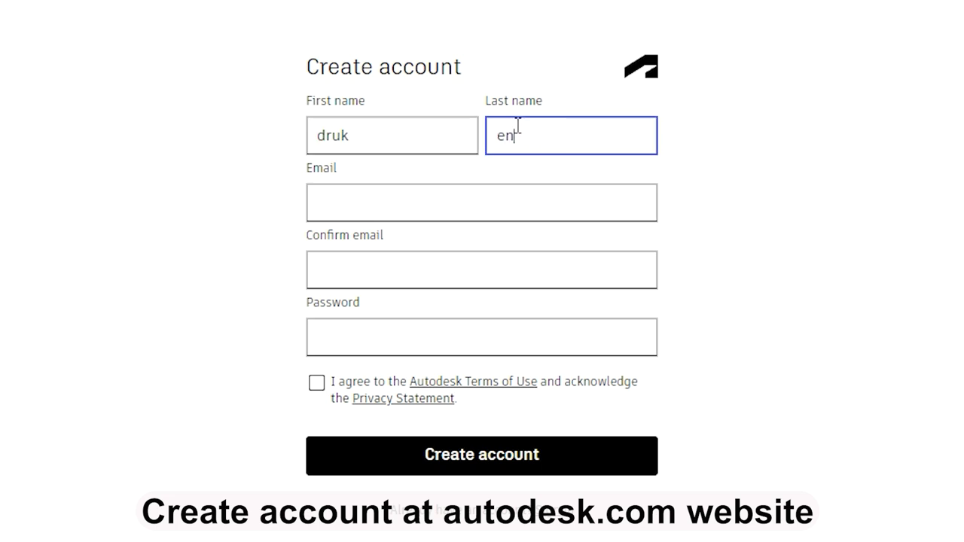
{"action": "type", "text": "neer"}
{"action": "left_click", "coordinate": [473, 199]}
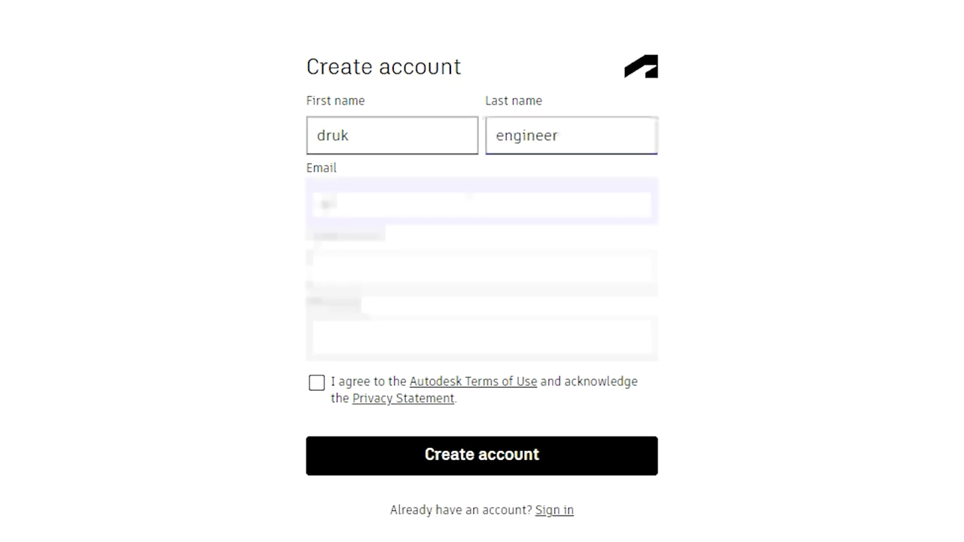
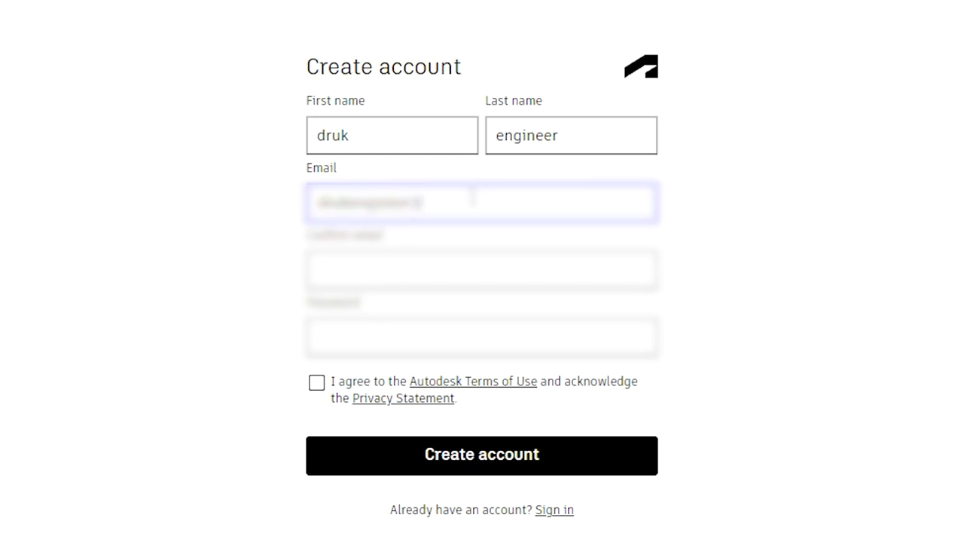
Confirm the e-mail, enter the password, accept the terms of use and submit
{"action": "left_click", "coordinate": [506, 265]}
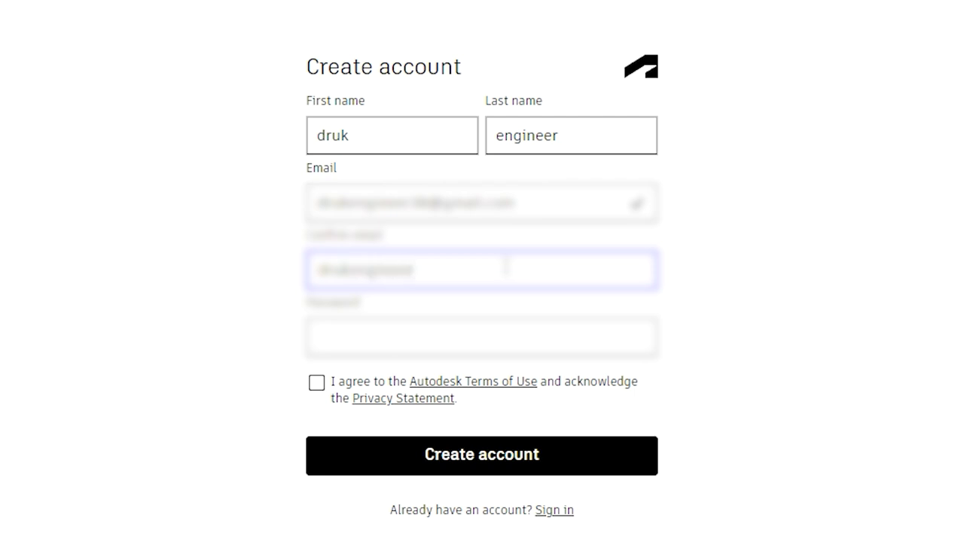
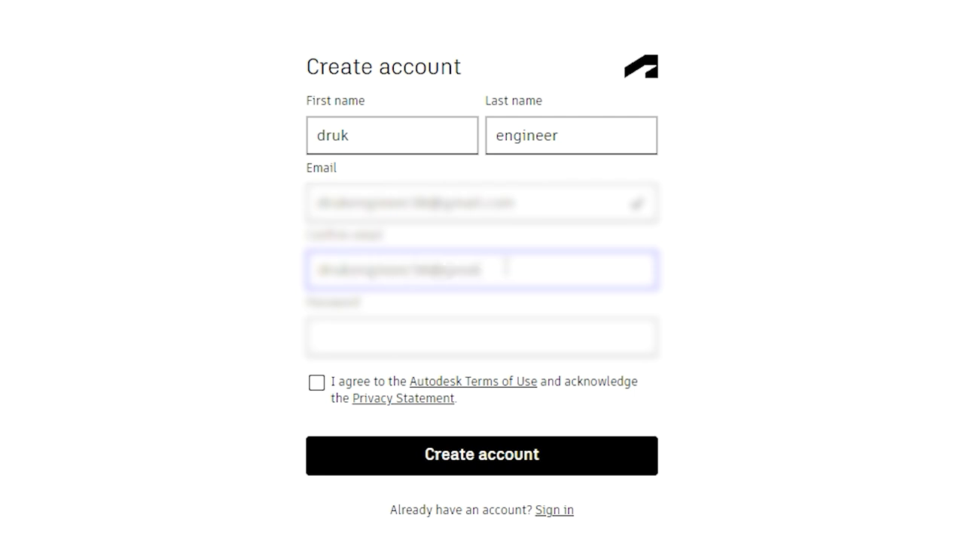
{"action": "key", "text": "Tab"}
{"action": "left_click", "coordinate": [317, 383]}
{"action": "left_click", "coordinate": [442, 459]}
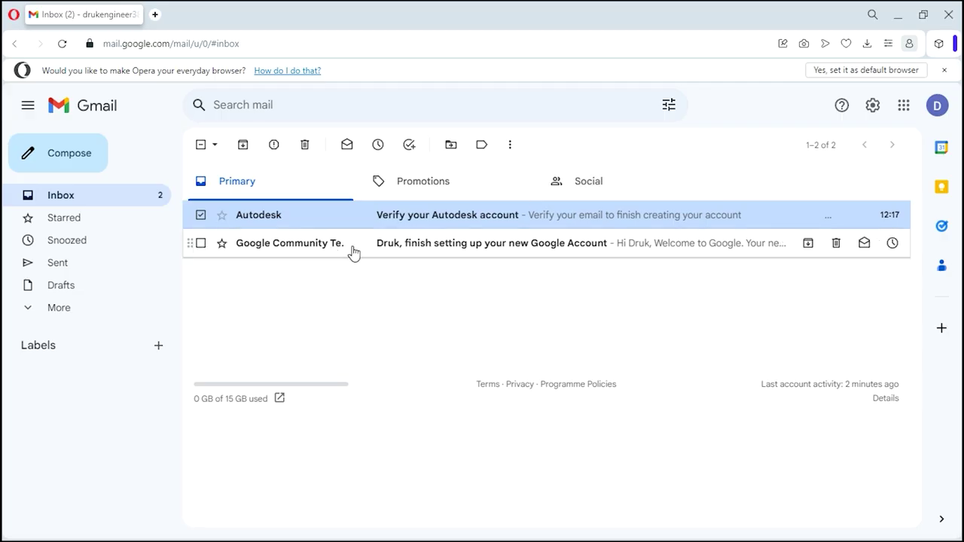
Open the Autodesk verification e-mail in Gmail and follow its Verify email link
{"action": "left_click", "coordinate": [313, 225]}
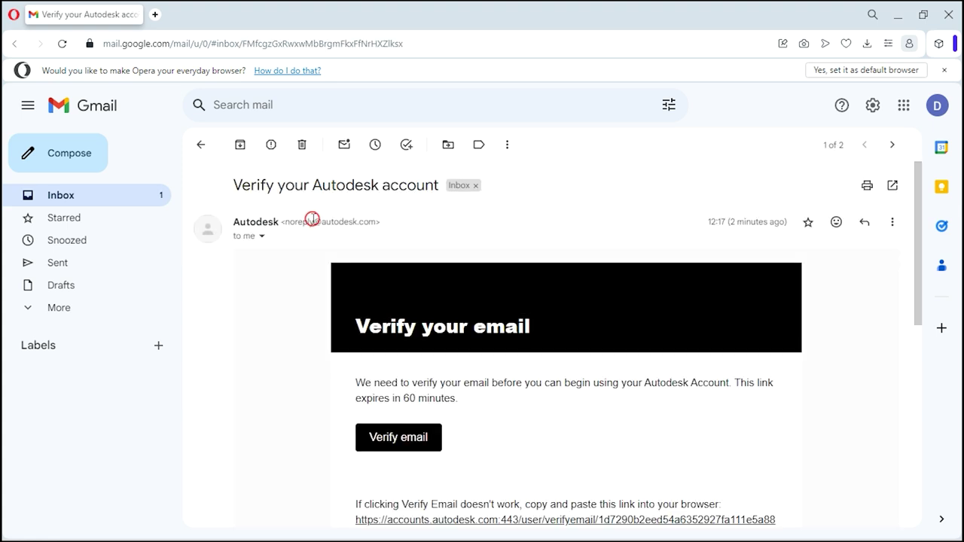
{"action": "left_click", "coordinate": [368, 440]}
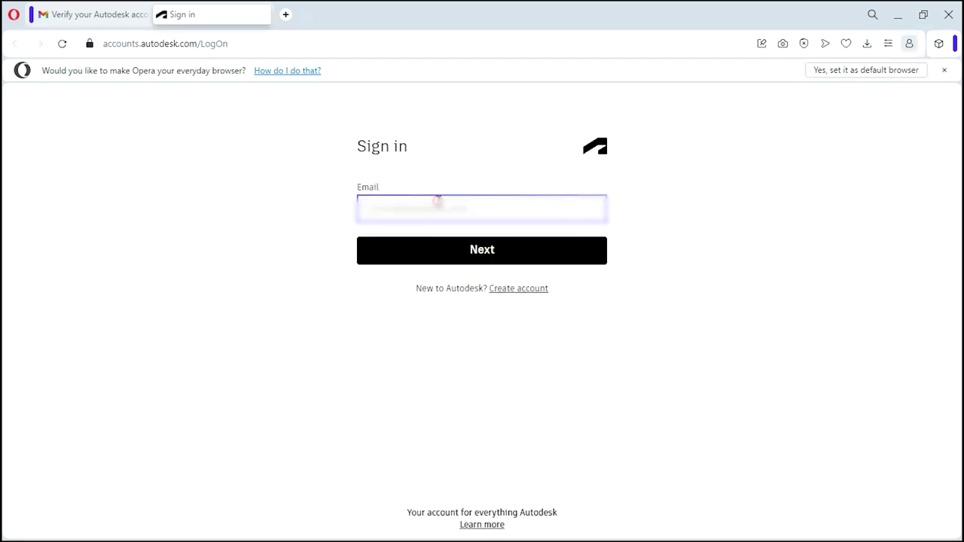
Sign in with the suggested e-mail and the account password, opting in to marketing communications
{"action": "type", "text": "a"}
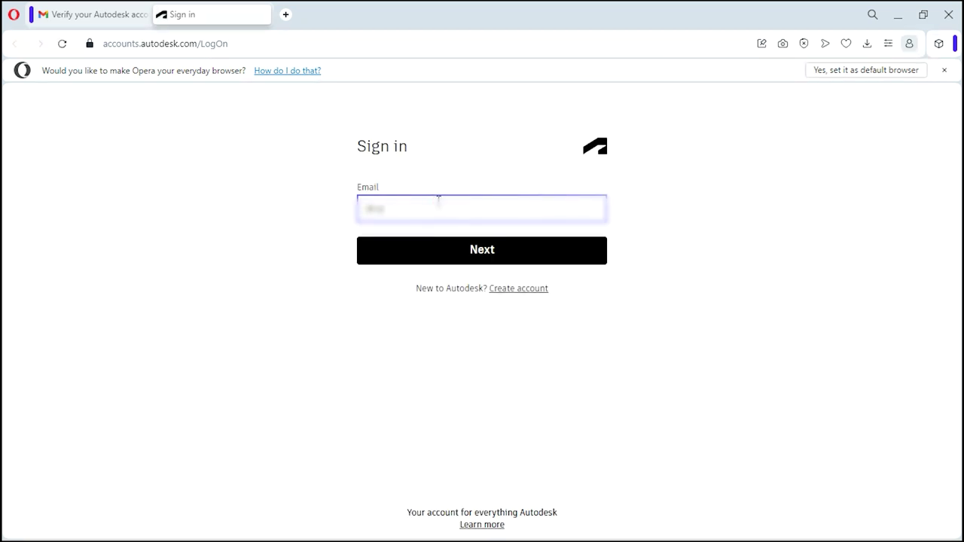
{"action": "key", "text": "Return"}
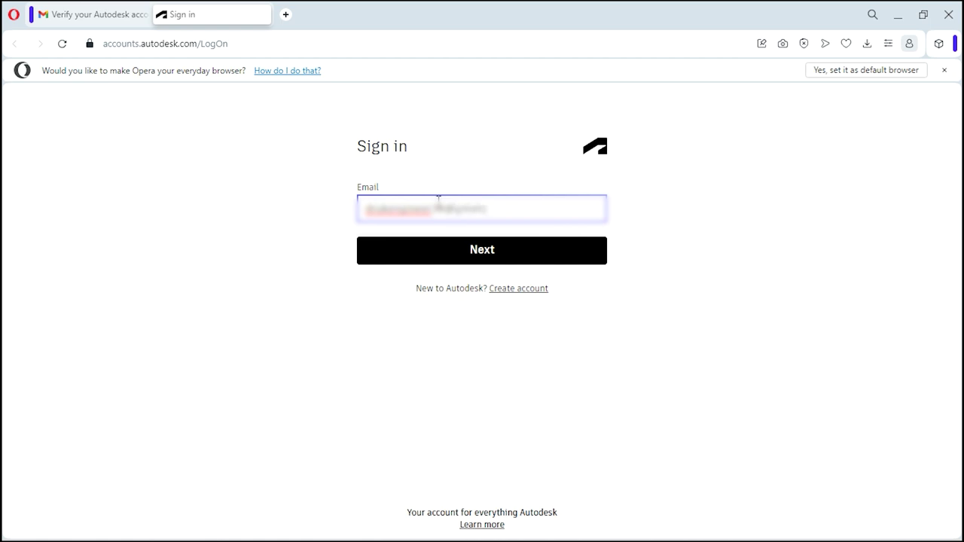
{"action": "left_click", "coordinate": [503, 252]}
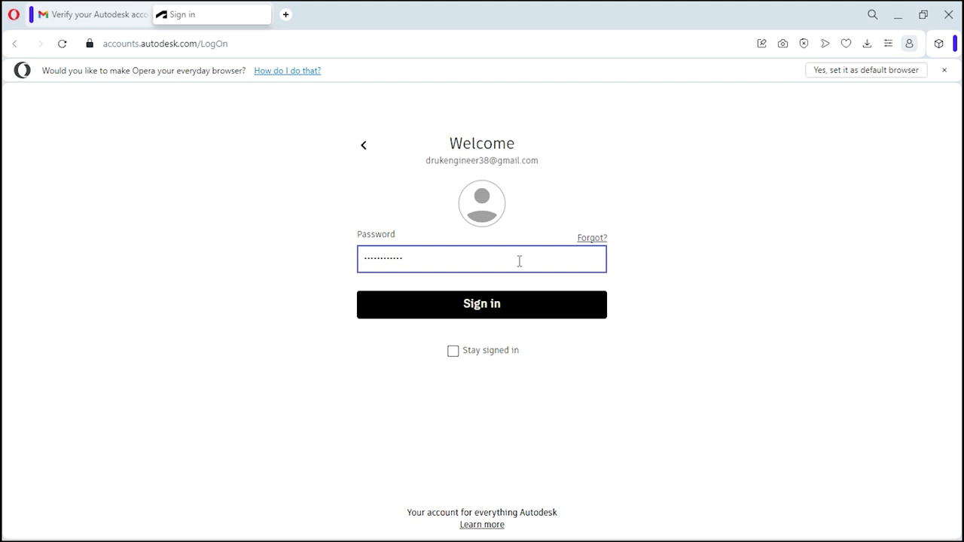
{"action": "key", "text": "Return"}
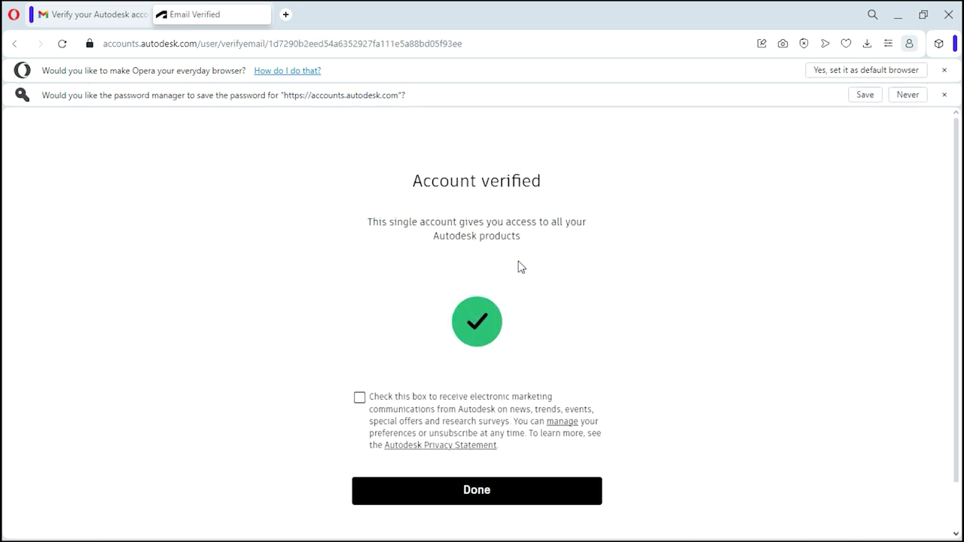
{"action": "left_click", "coordinate": [371, 402]}
Leave the account-verified page and set the educational role to Student
{"action": "left_click", "coordinate": [457, 493]}
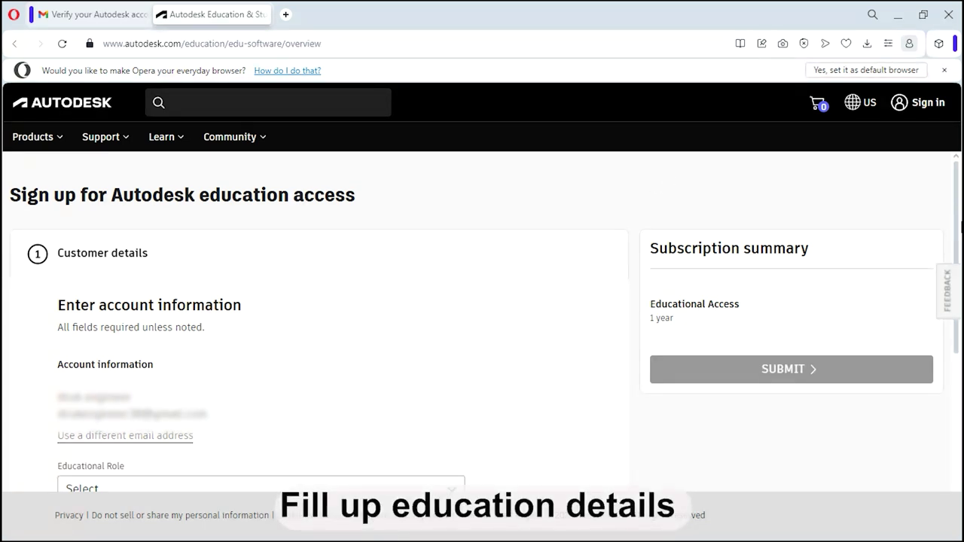
{"action": "left_click_drag", "start_coordinate": [961, 226], "coordinate": [961, 306]}
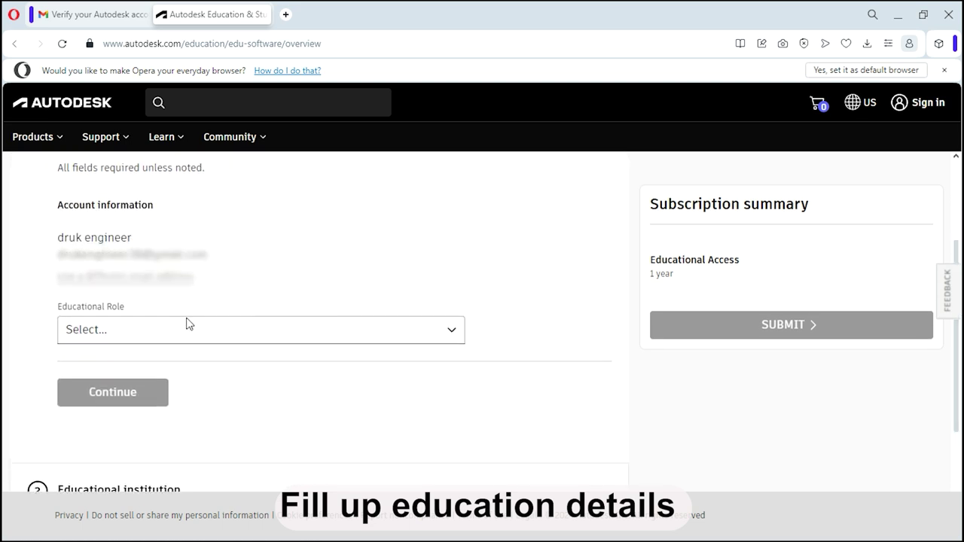
{"action": "left_click", "coordinate": [218, 333]}
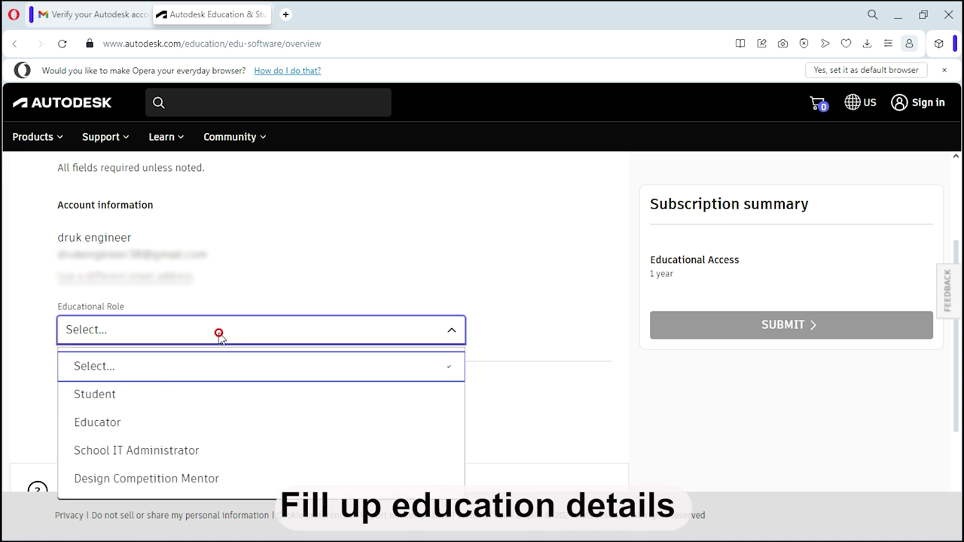
{"action": "left_click", "coordinate": [140, 399]}
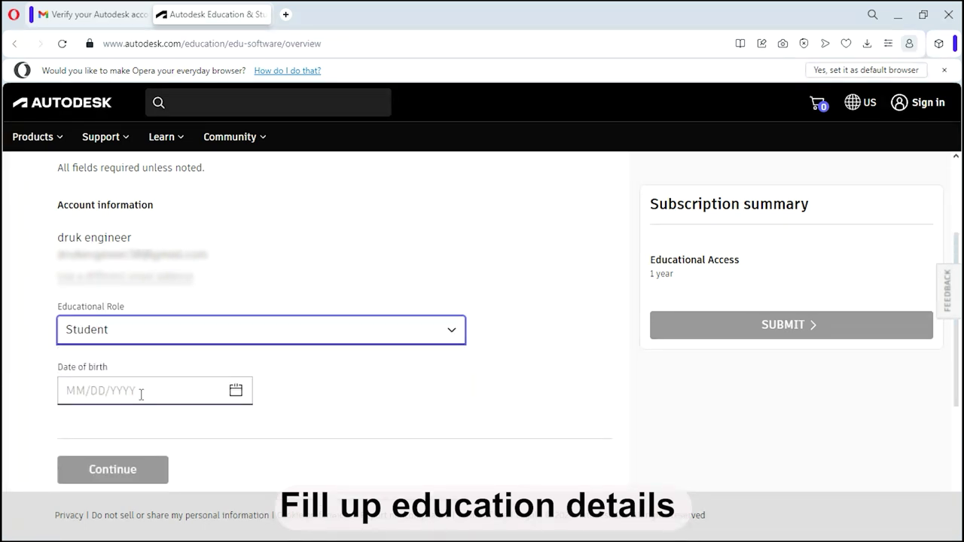
{"action": "left_click", "coordinate": [235, 393]}
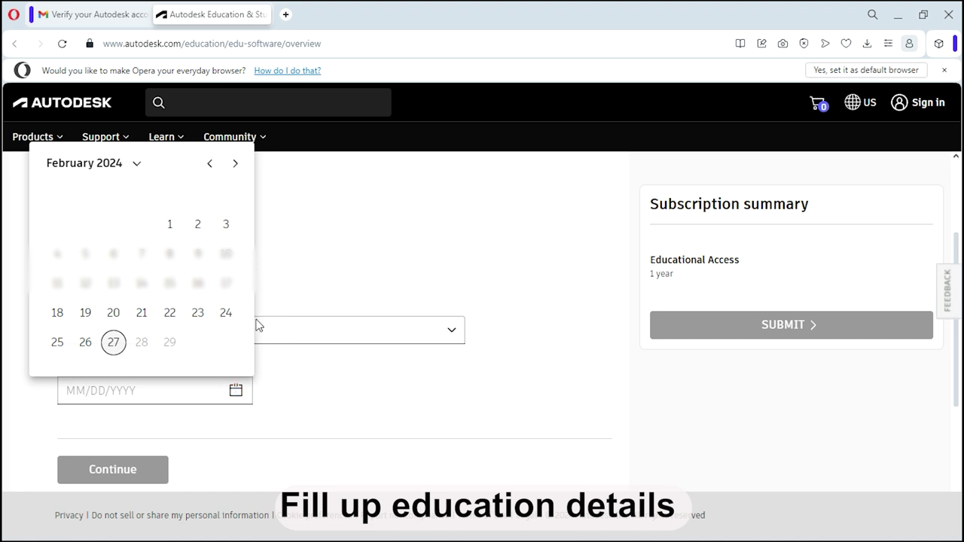
{"action": "left_click", "coordinate": [136, 165]}
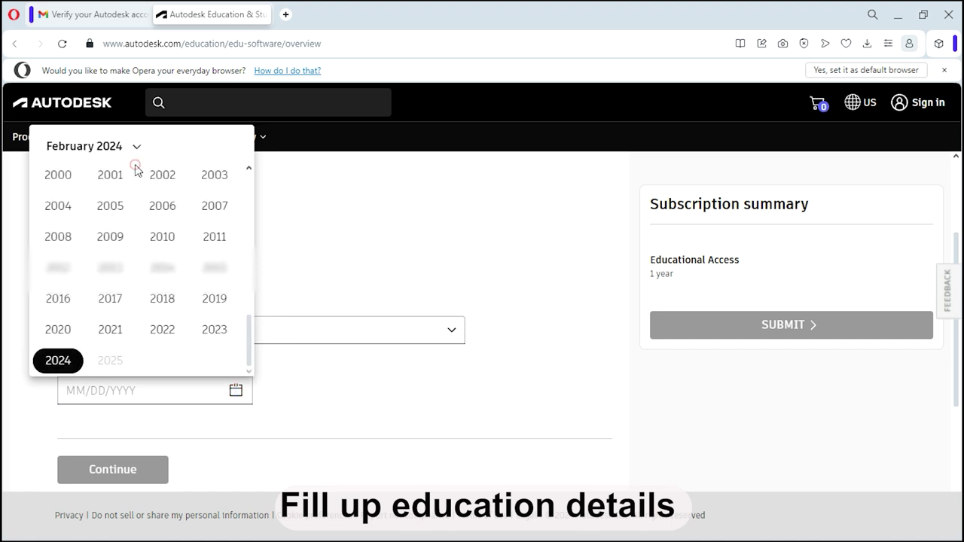
{"action": "left_click", "coordinate": [249, 170]}
{"action": "left_click", "coordinate": [54, 173]}
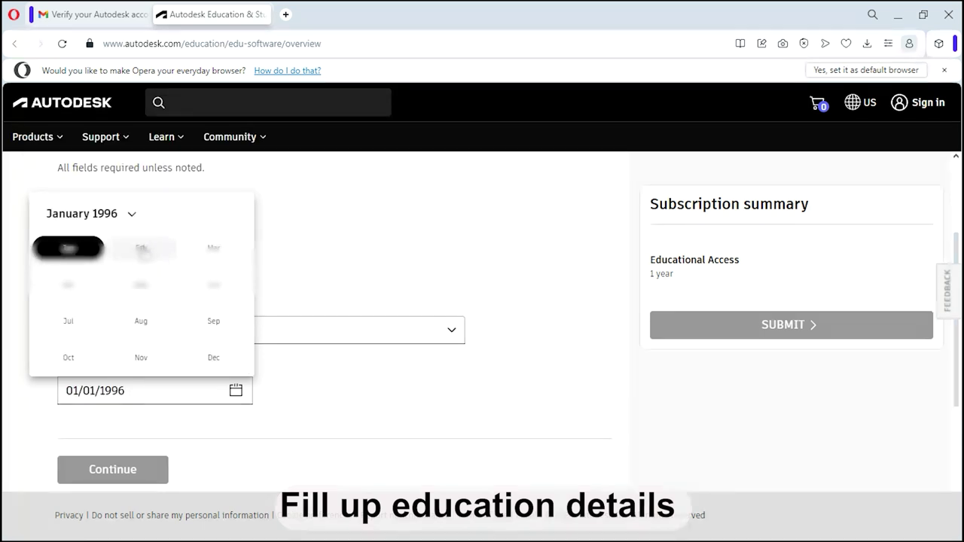
{"action": "left_click", "coordinate": [141, 247]}
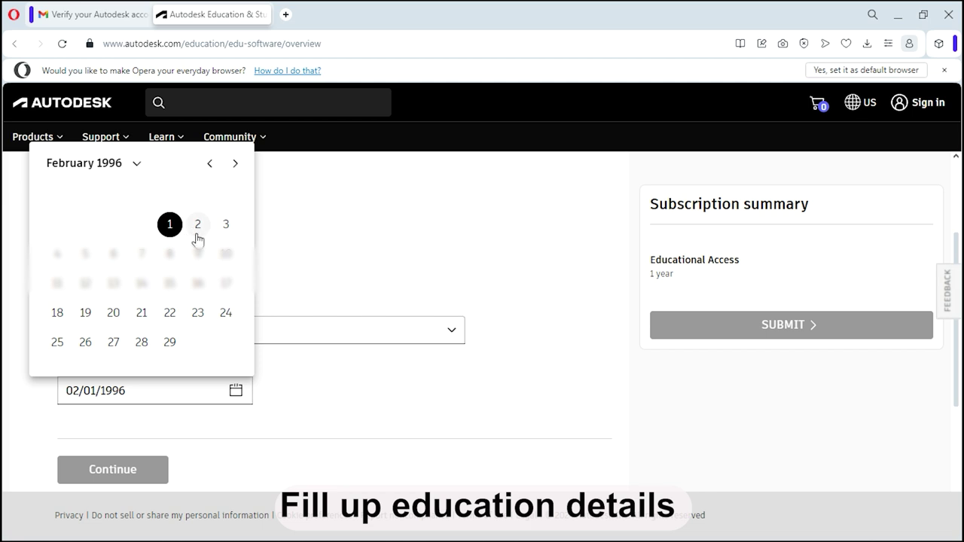
{"action": "left_click", "coordinate": [114, 313]}
{"action": "left_click", "coordinate": [137, 468]}
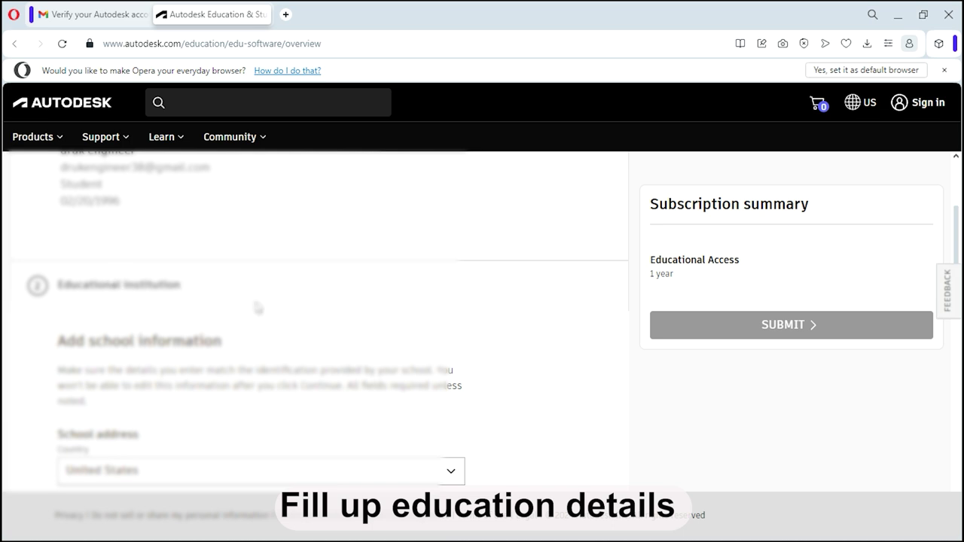
Set the school country to Bhutan and fill in its street address, city and postal code
{"action": "scroll", "coordinate": [265, 305], "scroll_direction": "down", "scroll_amount": 1}
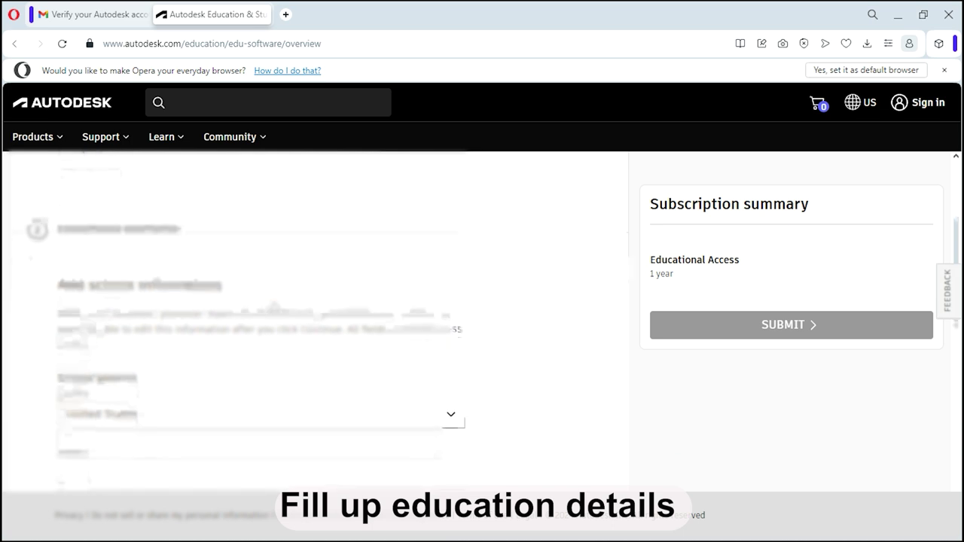
{"action": "scroll", "coordinate": [274, 306], "scroll_direction": "down", "scroll_amount": 1}
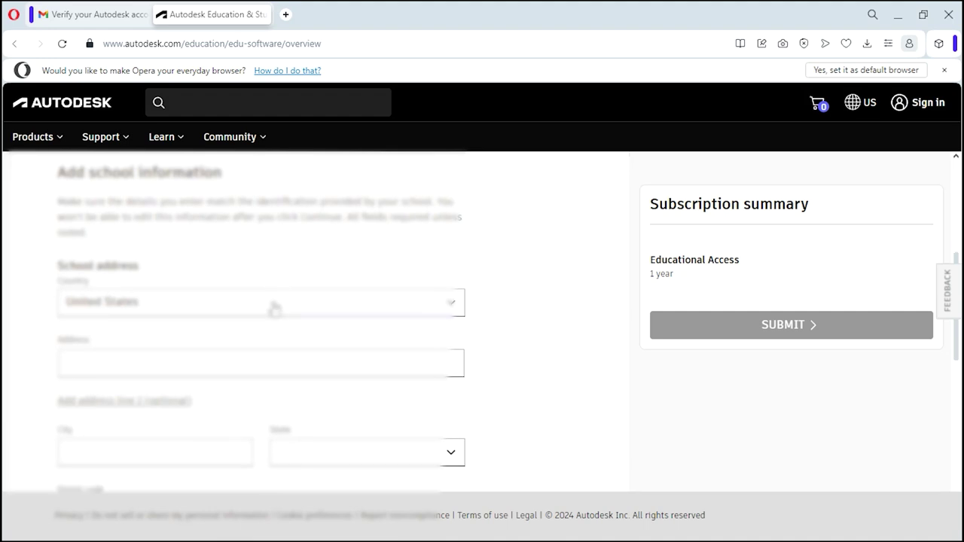
{"action": "left_click", "coordinate": [273, 307]}
{"action": "type", "text": "b"}
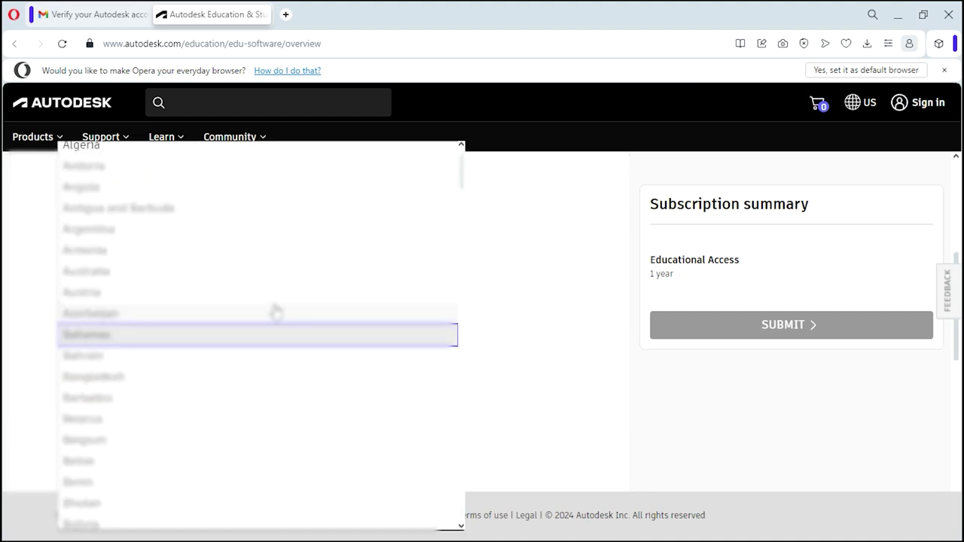
{"action": "left_click", "coordinate": [118, 504]}
{"action": "left_click", "coordinate": [216, 364]}
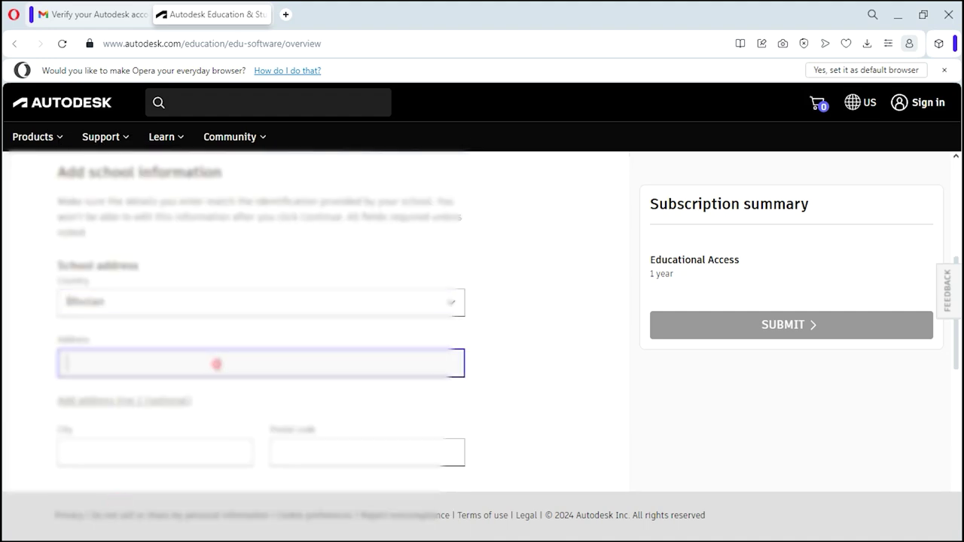
{"action": "type", "text": "Thimphu"}
{"action": "left_click", "coordinate": [153, 461]}
{"action": "type", "text": "T"}
{"action": "left_click", "coordinate": [294, 452]}
{"action": "type", "text": "11001"}
Set institution type University/Post Secondary, College Of Science And Technology (Phuentsholing), website cst.edu.bt
{"action": "scroll", "coordinate": [539, 407], "scroll_direction": "down", "scroll_amount": 1}
{"action": "scroll", "coordinate": [538, 407], "scroll_direction": "down", "scroll_amount": 2}
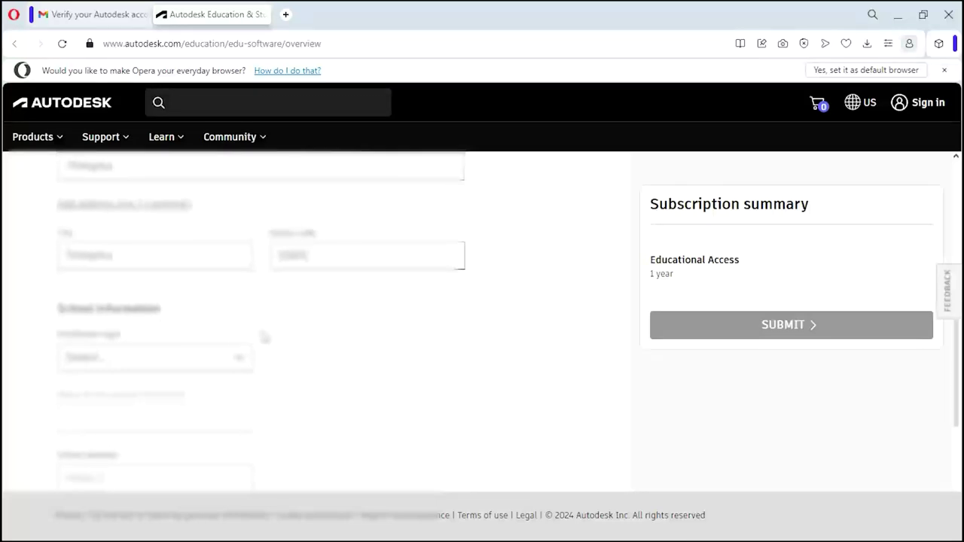
{"action": "scroll", "coordinate": [218, 362], "scroll_direction": "down", "scroll_amount": 1}
{"action": "left_click", "coordinate": [219, 331]}
{"action": "left_click", "coordinate": [191, 423]}
{"action": "left_click", "coordinate": [192, 387]}
{"action": "type", "text": "coll"}
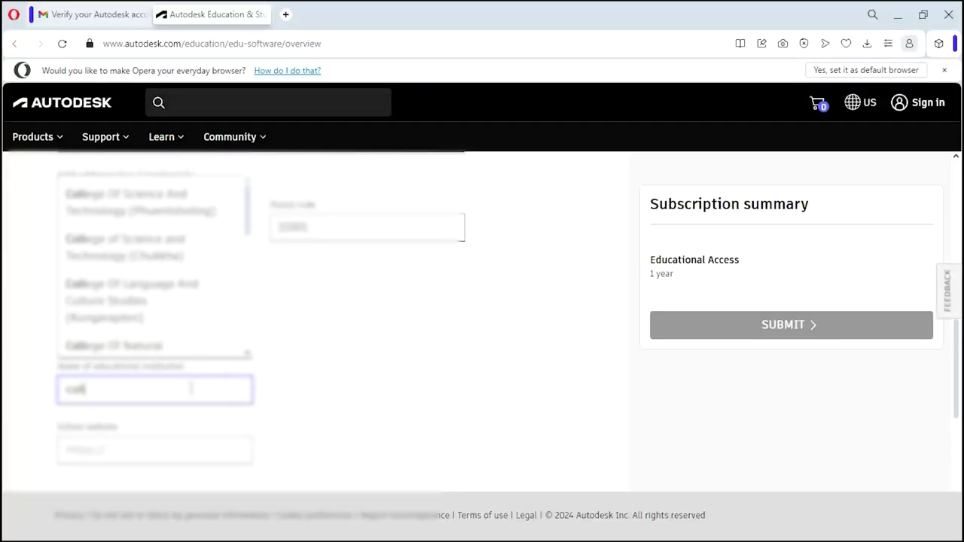
{"action": "left_click", "coordinate": [183, 216]}
{"action": "left_click", "coordinate": [147, 455]}
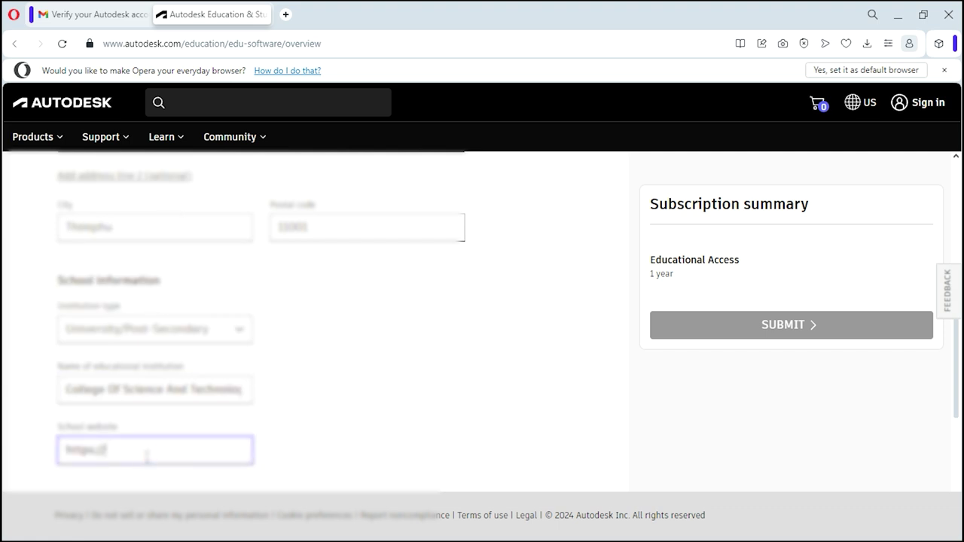
{"action": "key", "text": "ctrl+a"}
{"action": "type", "text": "c"}
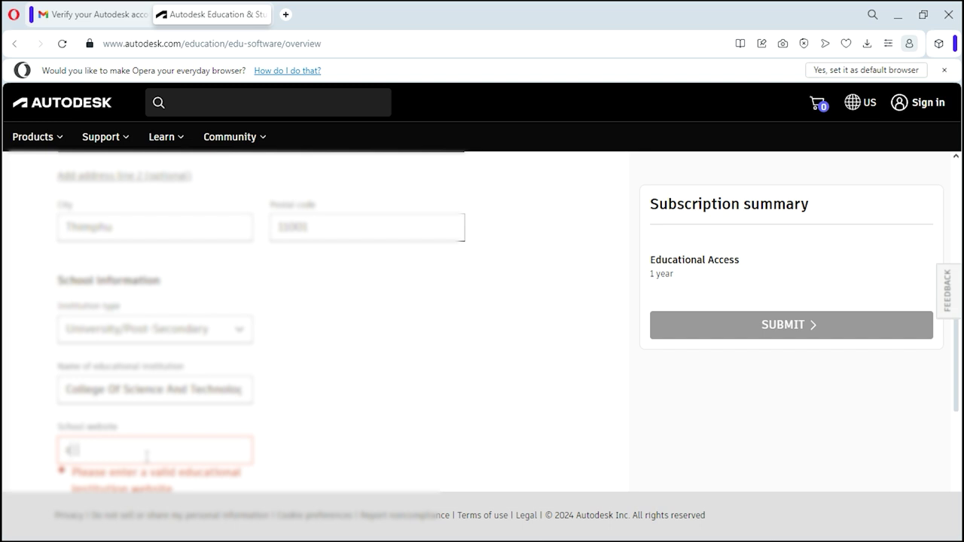
{"action": "type", "text": "l"}
{"action": "type", "text": ".ed"}
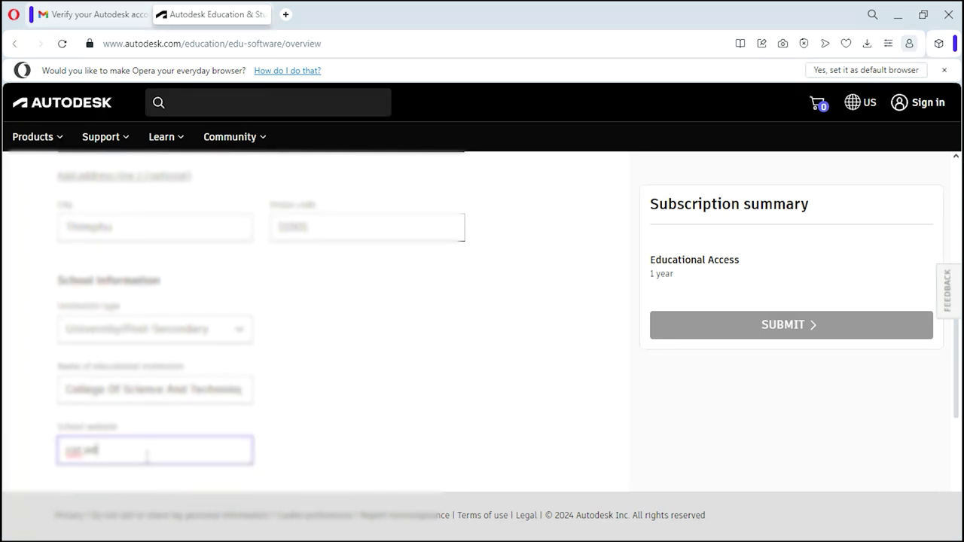
{"action": "type", "text": ".bt"}
{"action": "left_click", "coordinate": [273, 439]}
Set the graduation date to February 2024 and confirm the details match school identification
{"action": "scroll", "coordinate": [273, 443], "scroll_direction": "down", "scroll_amount": 3}
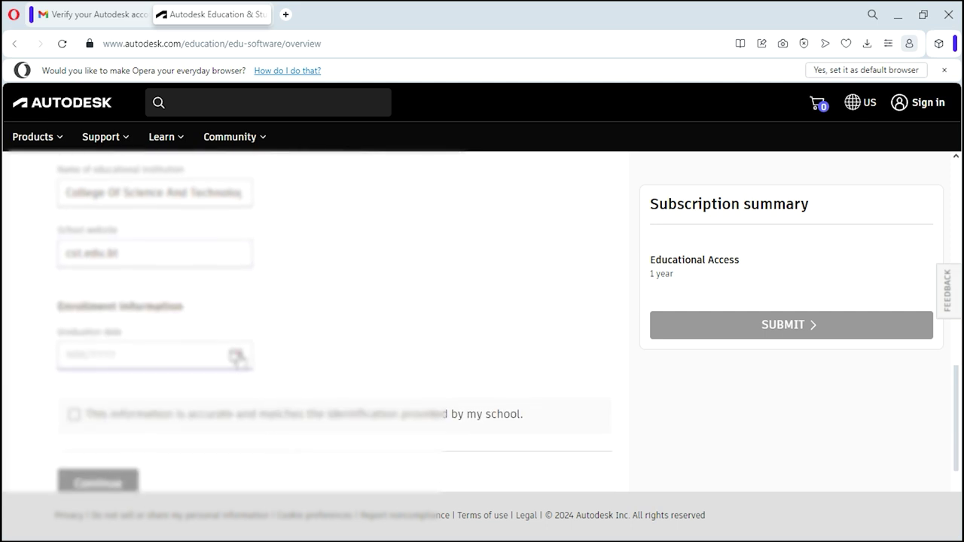
{"action": "left_click", "coordinate": [235, 354]}
{"action": "left_click", "coordinate": [157, 217]}
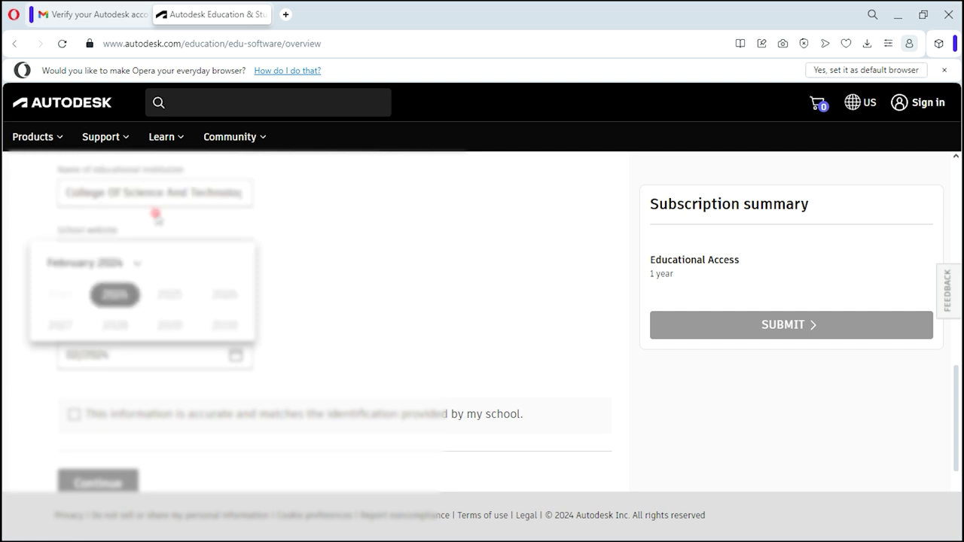
{"action": "left_click", "coordinate": [74, 414]}
{"action": "scroll", "coordinate": [350, 264], "scroll_direction": "down", "scroll_amount": 1}
{"action": "scroll", "coordinate": [351, 264], "scroll_direction": "down", "scroll_amount": 3}
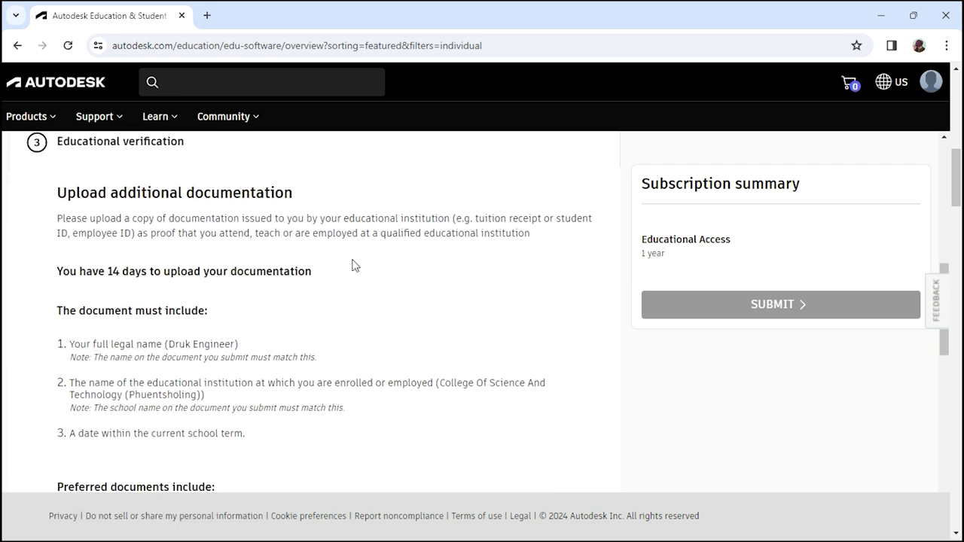
Attach 1.jpg as enrolment proof and continue past the document upload step
{"action": "scroll", "coordinate": [353, 259], "scroll_direction": "down", "scroll_amount": 3}
{"action": "scroll", "coordinate": [353, 264], "scroll_direction": "down", "scroll_amount": 1}
{"action": "scroll", "coordinate": [353, 263], "scroll_direction": "down", "scroll_amount": 2}
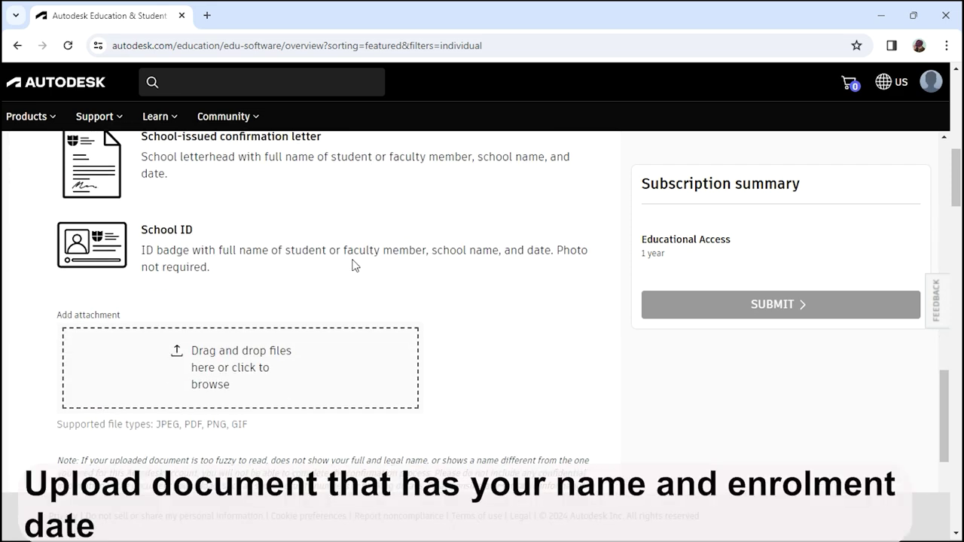
{"action": "left_click", "coordinate": [250, 379]}
{"action": "scroll", "coordinate": [445, 376], "scroll_direction": "down", "scroll_amount": 4}
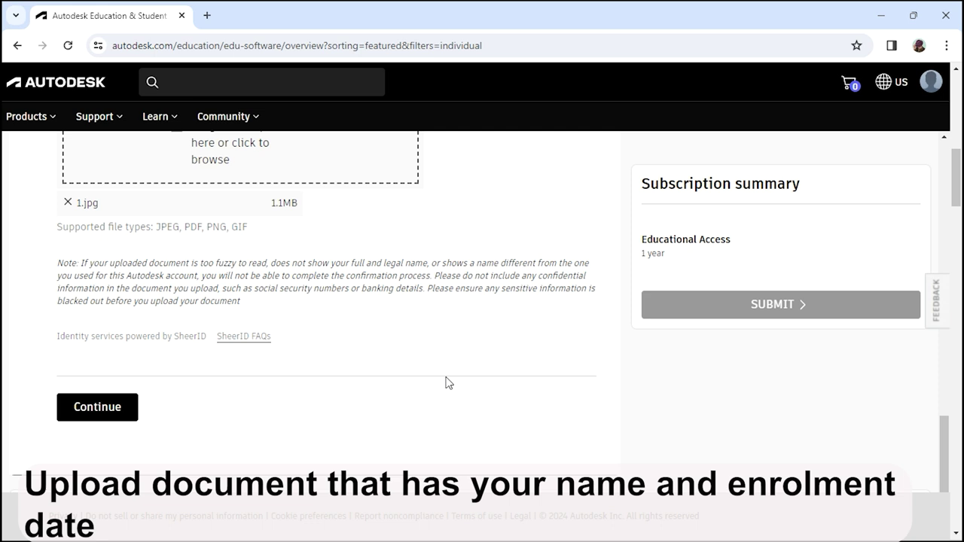
{"action": "left_click", "coordinate": [108, 410]}
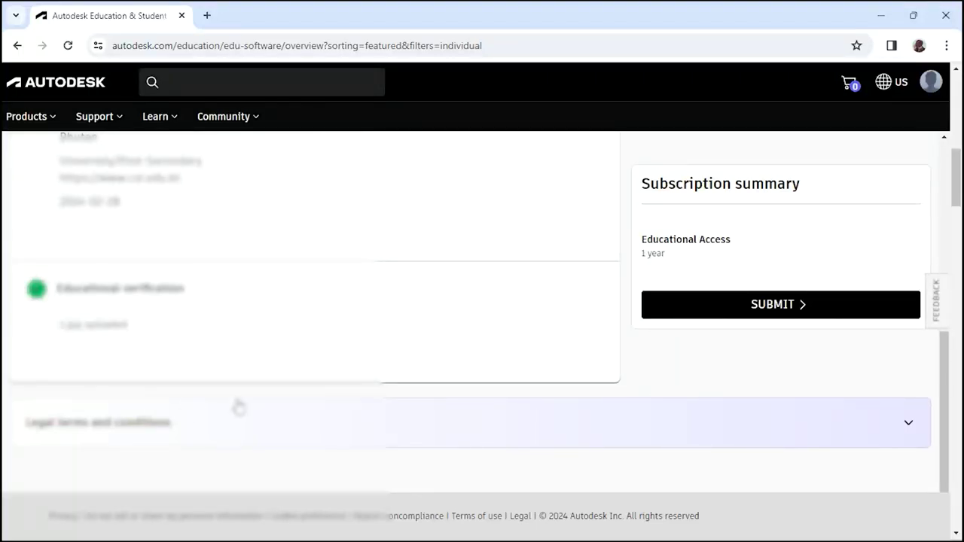
Expand Legal terms and conditions, then SUBMIT the request from the Subscription summary
{"action": "left_click", "coordinate": [379, 413]}
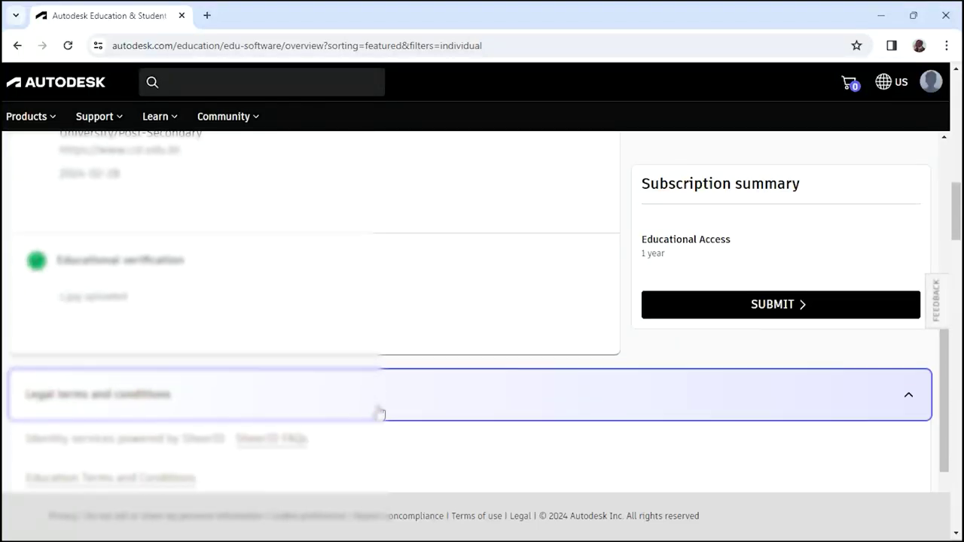
{"action": "scroll", "coordinate": [379, 414], "scroll_direction": "down", "scroll_amount": 3}
{"action": "scroll", "coordinate": [379, 413], "scroll_direction": "down", "scroll_amount": 5}
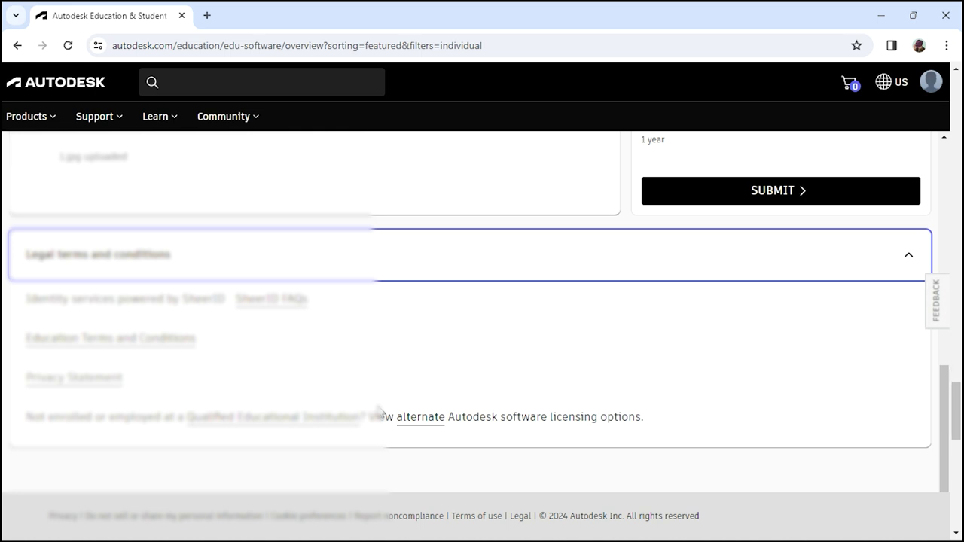
{"action": "scroll", "coordinate": [379, 413], "scroll_direction": "up", "scroll_amount": 5}
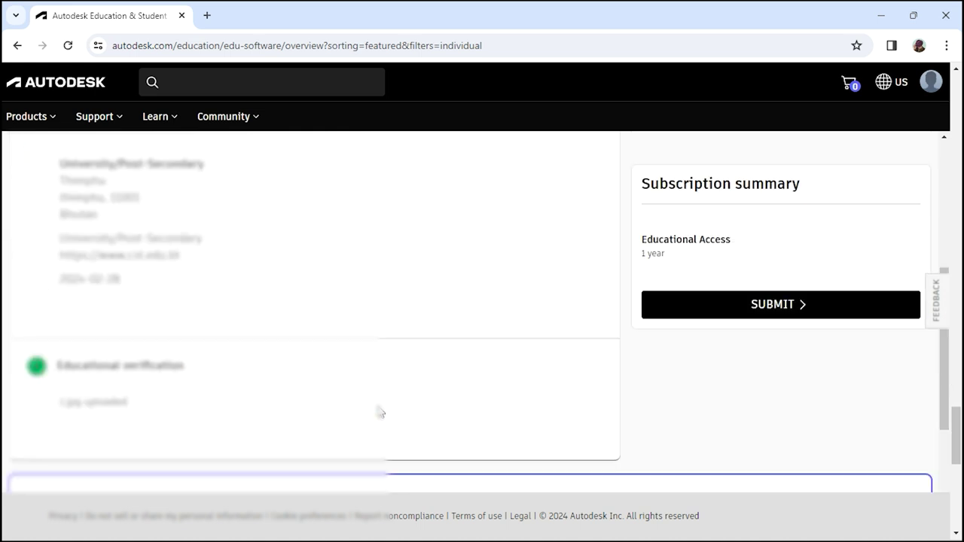
{"action": "scroll", "coordinate": [378, 413], "scroll_direction": "up", "scroll_amount": 5}
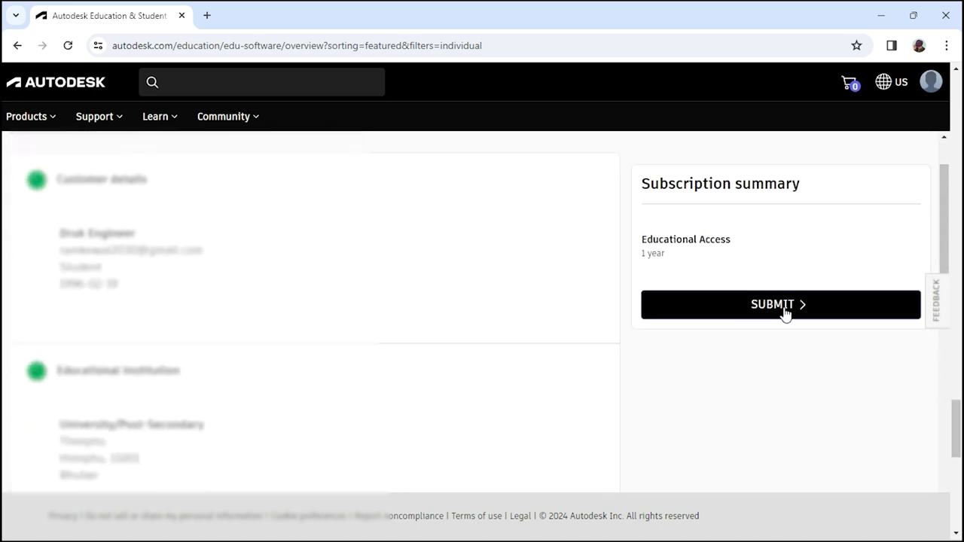
{"action": "left_click", "coordinate": [783, 309]}
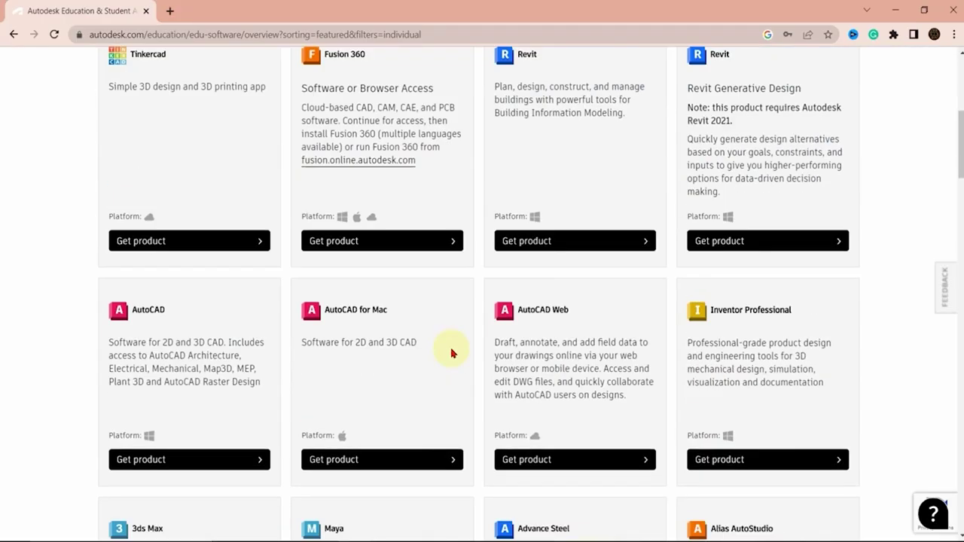
{"action": "scroll", "coordinate": [452, 351], "scroll_direction": "down", "scroll_amount": 1}
{"action": "scroll", "coordinate": [462, 354], "scroll_direction": "down", "scroll_amount": 1}
Download AutoCAD for Windows, version 2024, English, accept the terms, and run the installer
{"action": "left_click", "coordinate": [146, 329]}
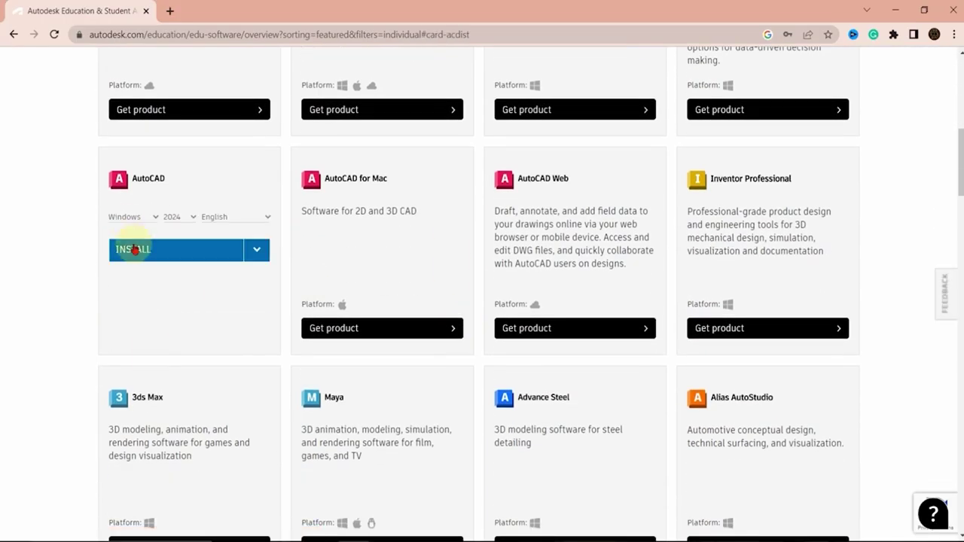
{"action": "left_click", "coordinate": [188, 216]}
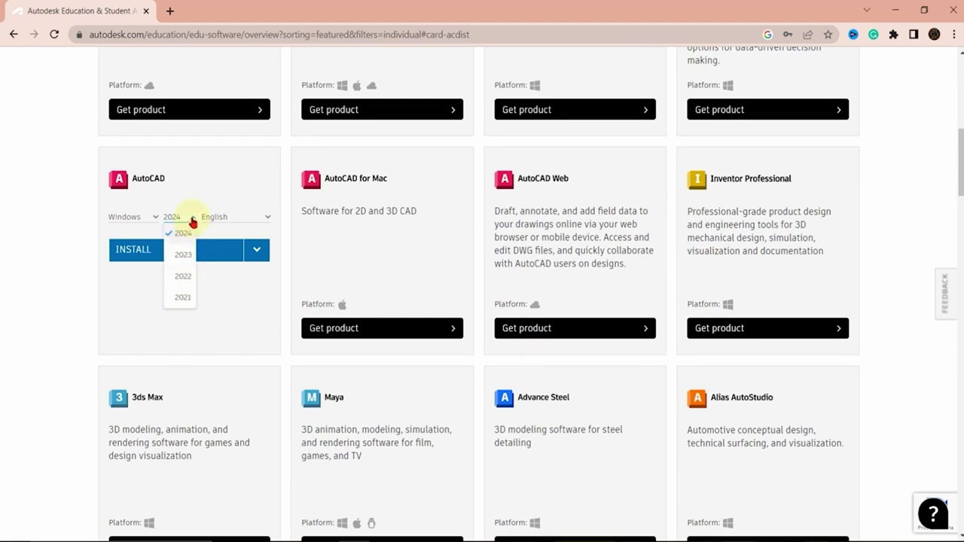
{"action": "left_click", "coordinate": [188, 219]}
{"action": "left_click", "coordinate": [265, 218]}
{"action": "scroll", "coordinate": [254, 241], "scroll_direction": "down", "scroll_amount": 2}
{"action": "scroll", "coordinate": [258, 269], "scroll_direction": "down", "scroll_amount": 3}
{"action": "scroll", "coordinate": [258, 269], "scroll_direction": "up", "scroll_amount": 5}
{"action": "left_click", "coordinate": [149, 311]}
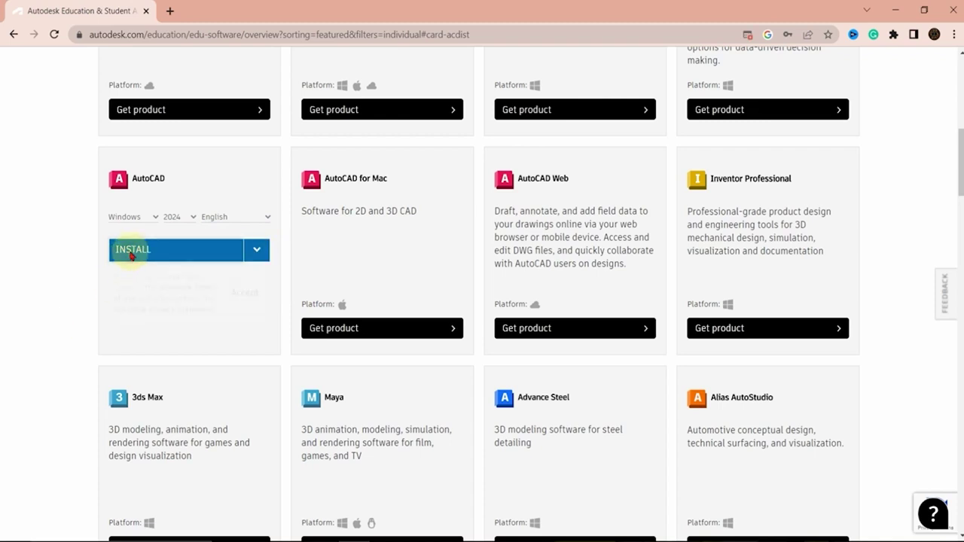
{"action": "left_click", "coordinate": [244, 294]}
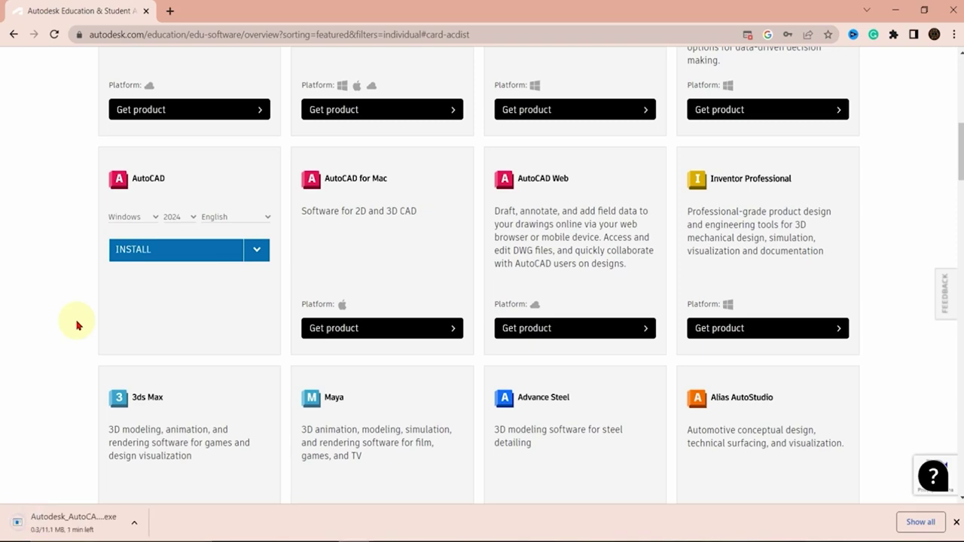
{"action": "left_click", "coordinate": [64, 523]}
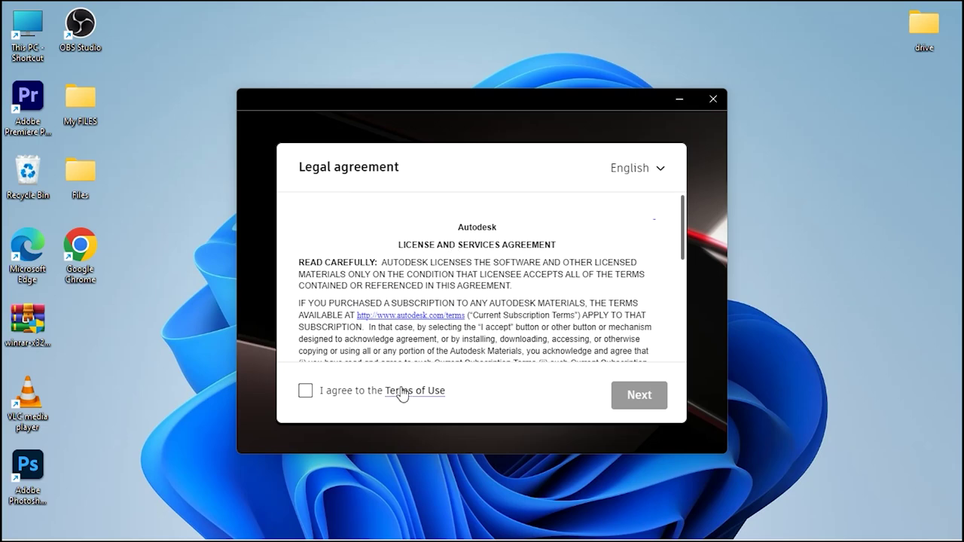
Accept the Terms of Use and install AutoCAD 2024 to C:\Program Files\Autodesk, then close the installer
{"action": "left_click", "coordinate": [351, 387]}
{"action": "left_click", "coordinate": [639, 393]}
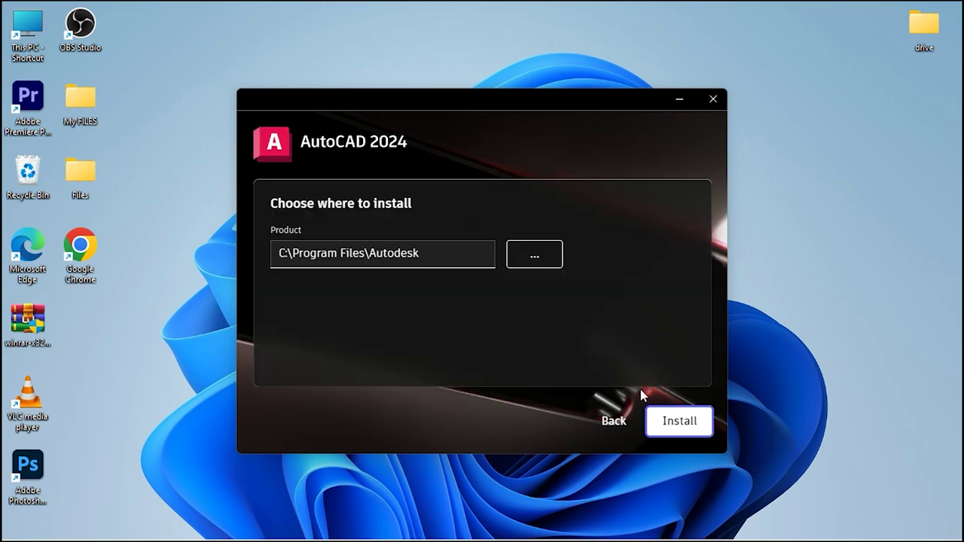
{"action": "left_click", "coordinate": [661, 416]}
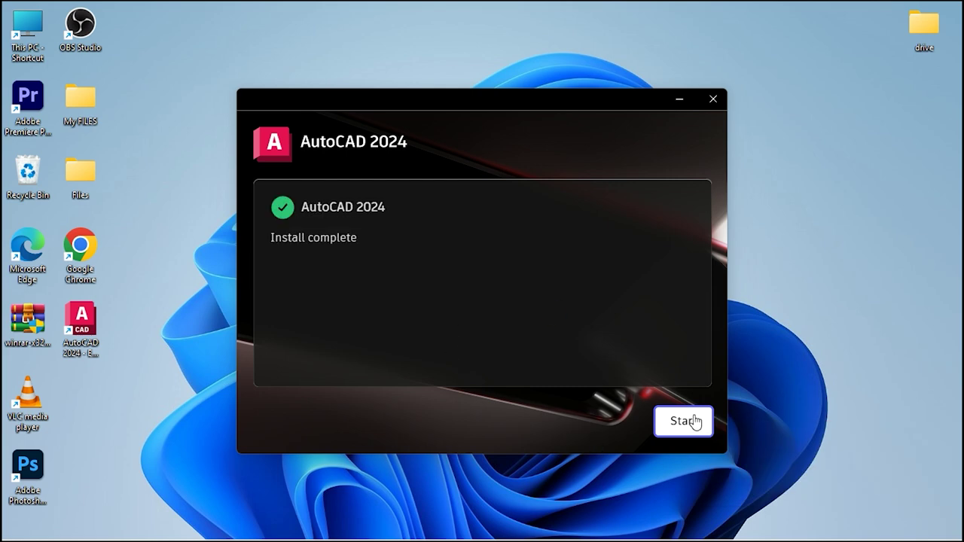
{"action": "left_click", "coordinate": [711, 99]}
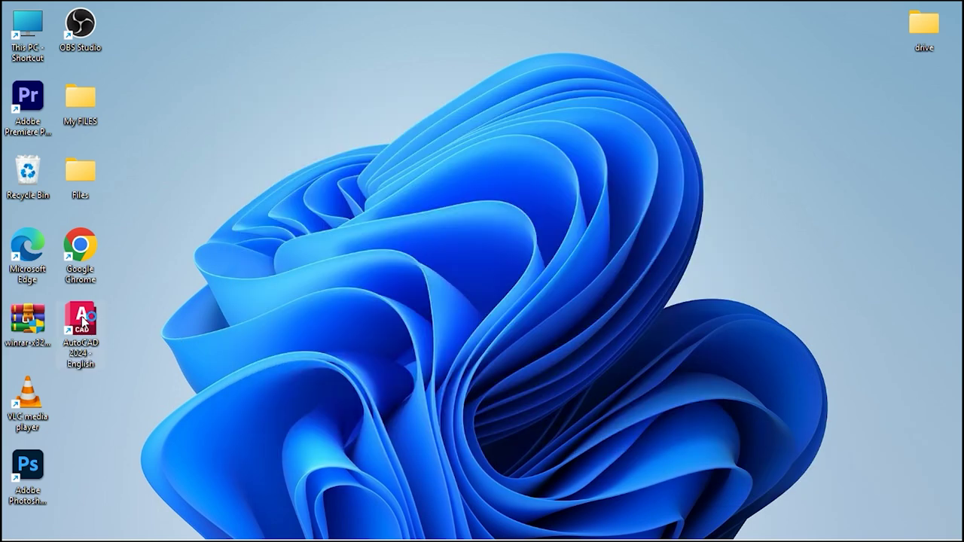
Launch AutoCAD 2024 from the desktop and sign in with the Autodesk ID e-mail and password
{"action": "double_click", "coordinate": [83, 322]}
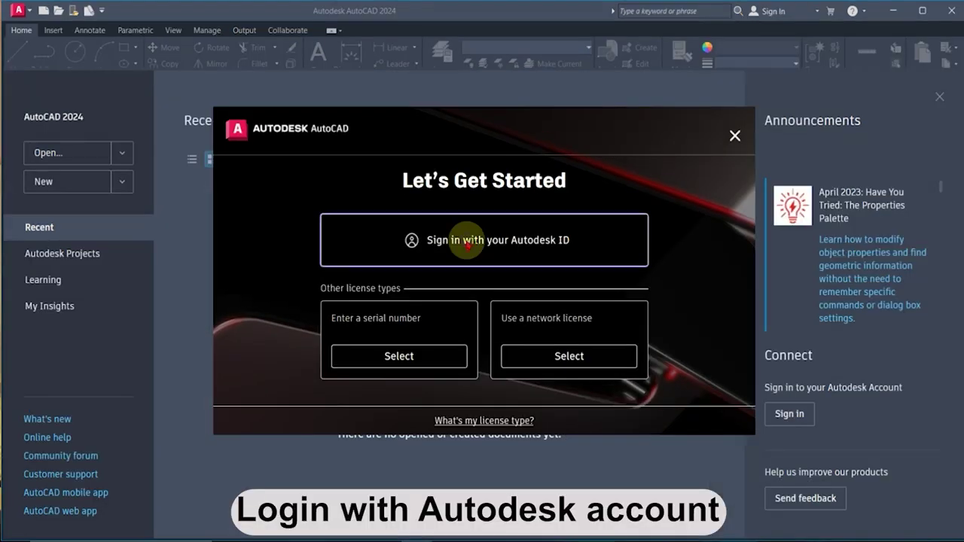
{"action": "left_click", "coordinate": [467, 245]}
{"action": "left_click", "coordinate": [462, 209]}
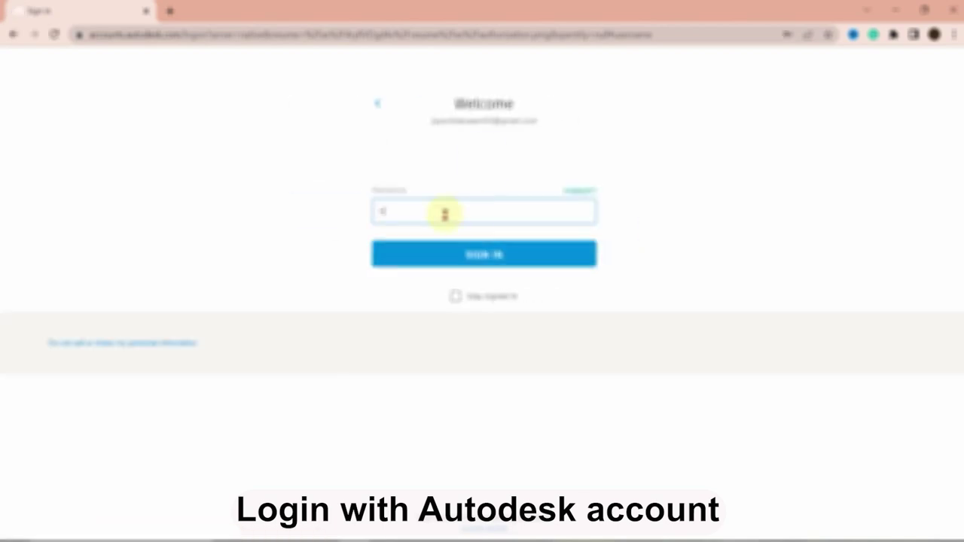
{"action": "type", "text": "•••••"}
{"action": "left_click", "coordinate": [484, 254]}
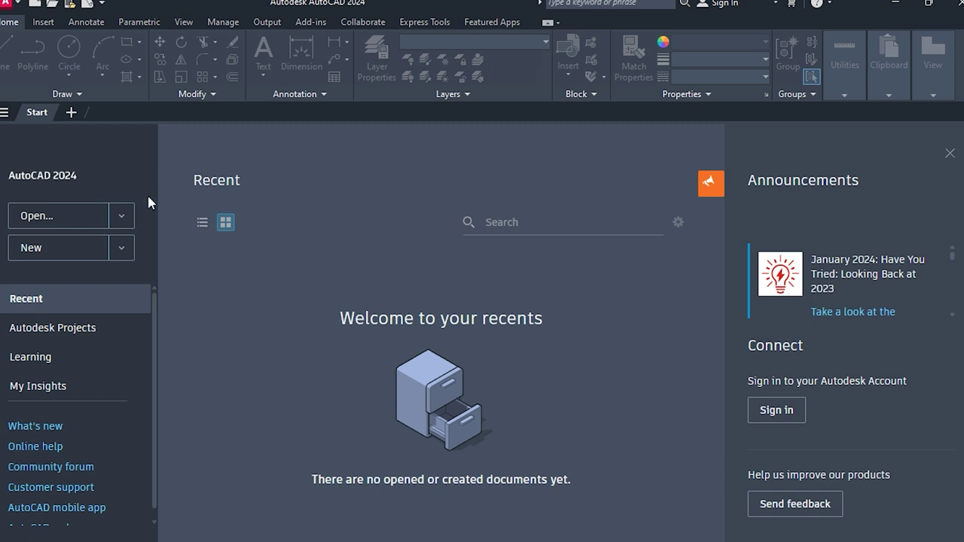
Create a new blank drawing, Drawing2, from the Start page
{"action": "left_click", "coordinate": [72, 115]}
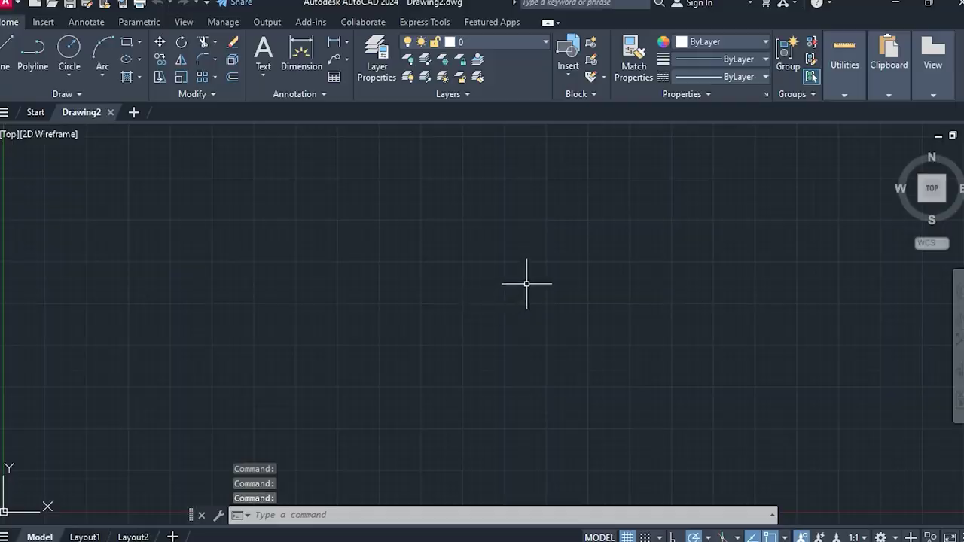